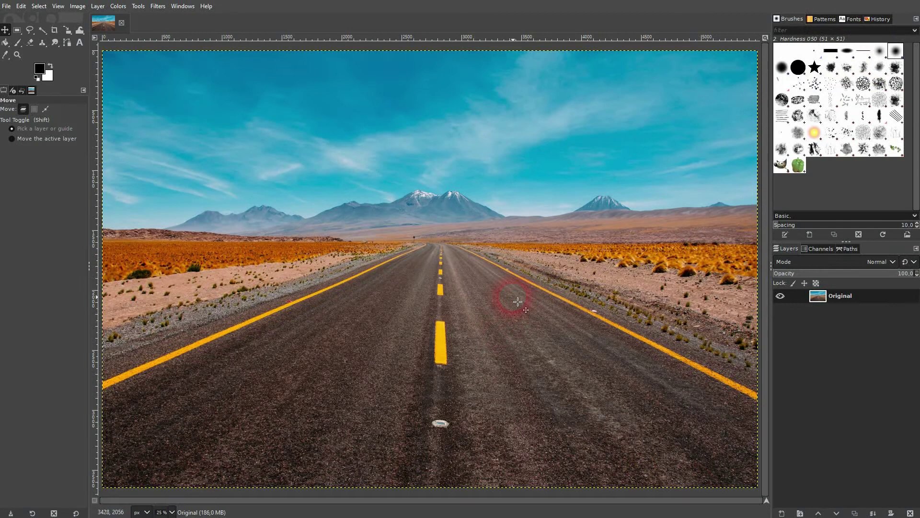
{"action": "scroll", "coordinate": [518, 302], "scroll_direction": "down", "scroll_amount": 1}
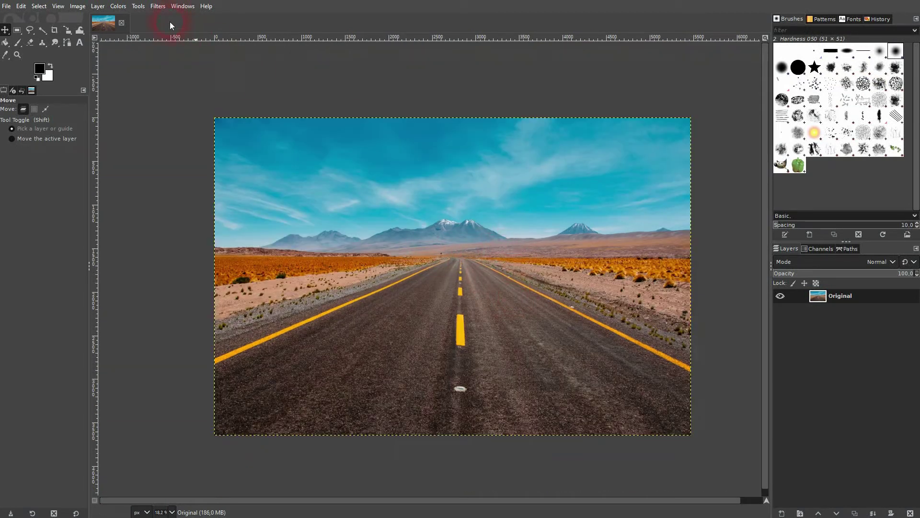
- Open the Filters menu for the desert road photo
{"action": "left_click", "coordinate": [162, 9]}
{"action": "mouse_move", "coordinate": [170, 183]}
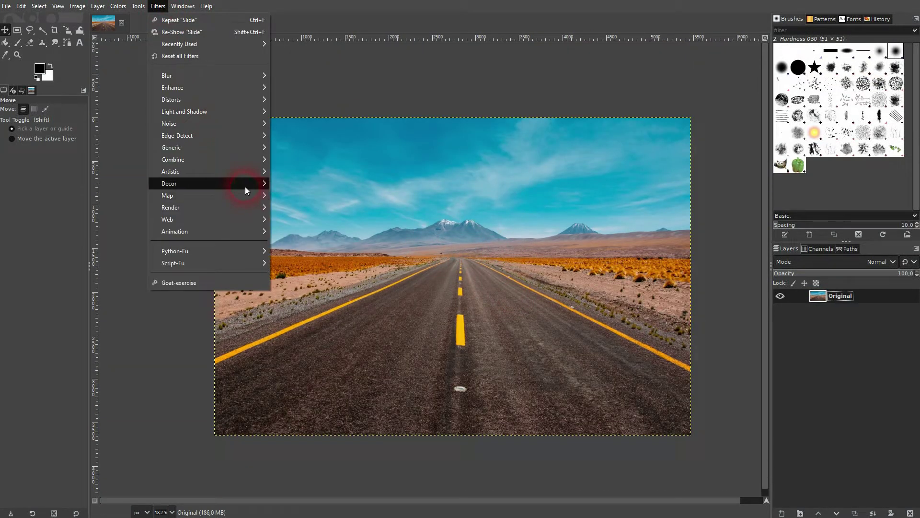
- In the Slide dialog, keep number 32, Serif font, yellow color and work-on-copy
{"action": "left_click", "coordinate": [313, 267]}
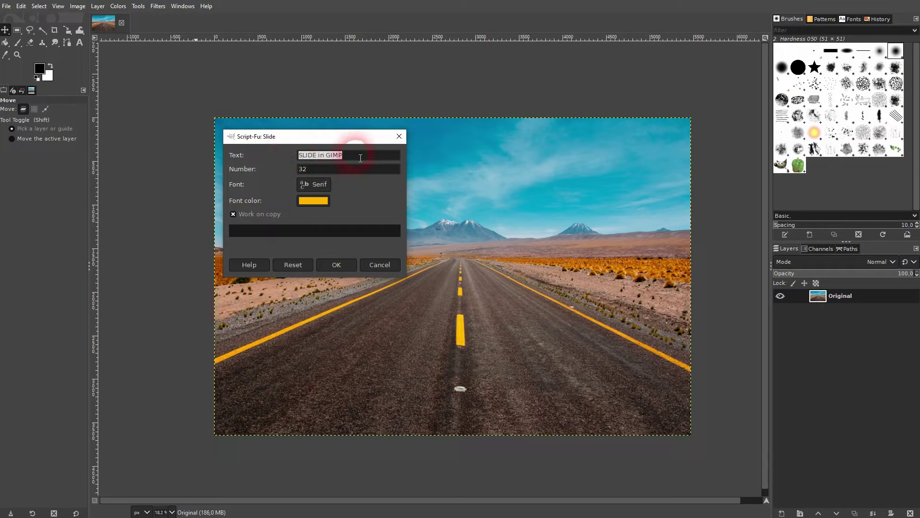
{"action": "type", "text": "SLIDE"}
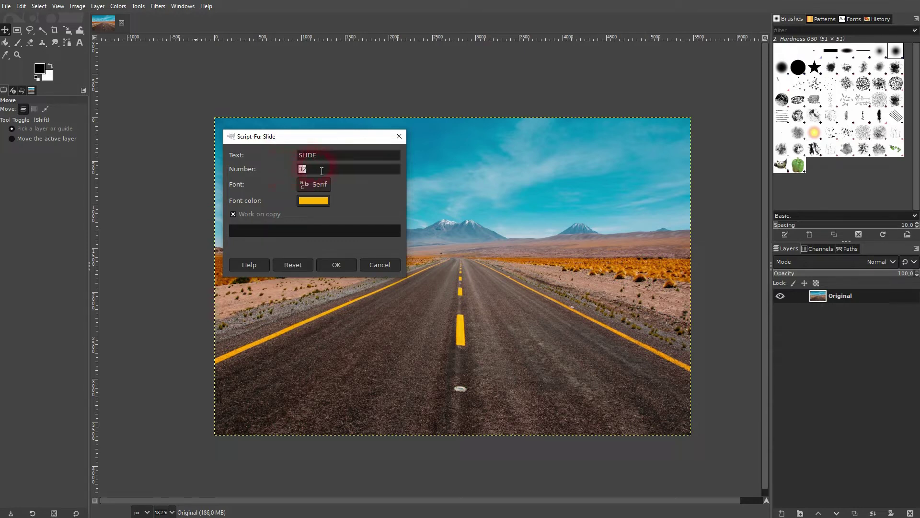
{"action": "left_click", "coordinate": [319, 186]}
{"action": "scroll", "coordinate": [553, 196], "scroll_direction": "down", "scroll_amount": 2}
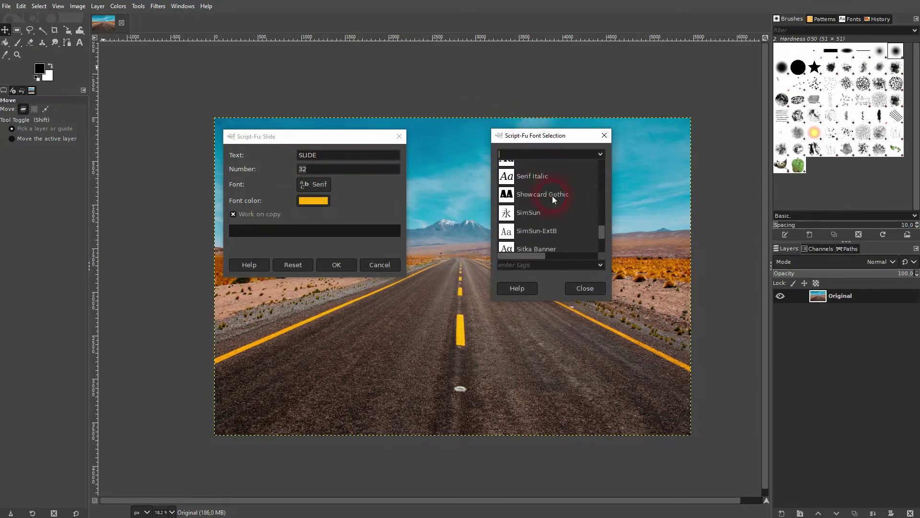
{"action": "scroll", "coordinate": [553, 196], "scroll_direction": "down", "scroll_amount": 2}
{"action": "scroll", "coordinate": [552, 198], "scroll_direction": "down", "scroll_amount": 2}
{"action": "left_click", "coordinate": [603, 138]}
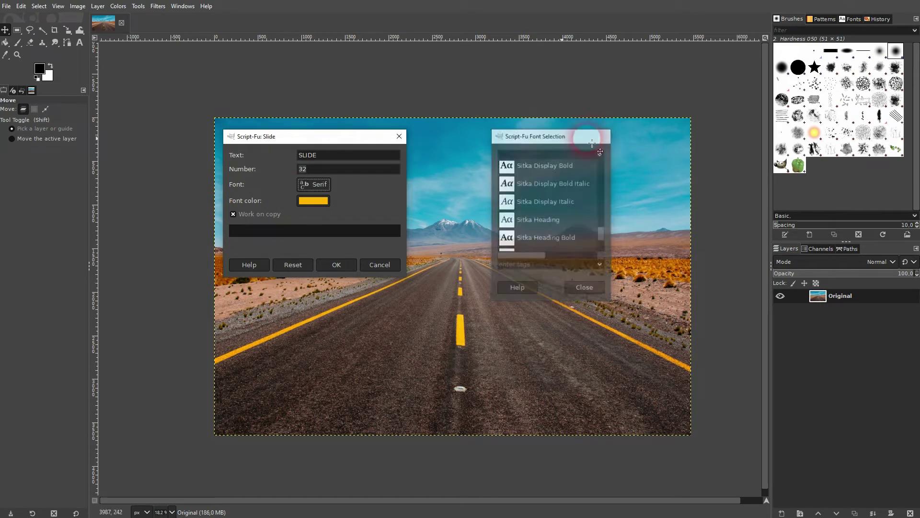
{"action": "left_click", "coordinate": [309, 201]}
{"action": "left_click", "coordinate": [412, 150]}
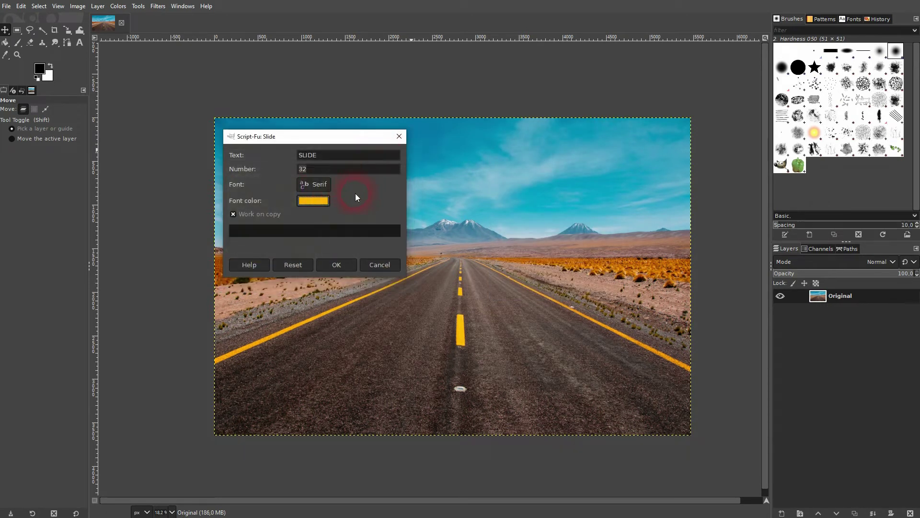
{"action": "left_click", "coordinate": [242, 214]}
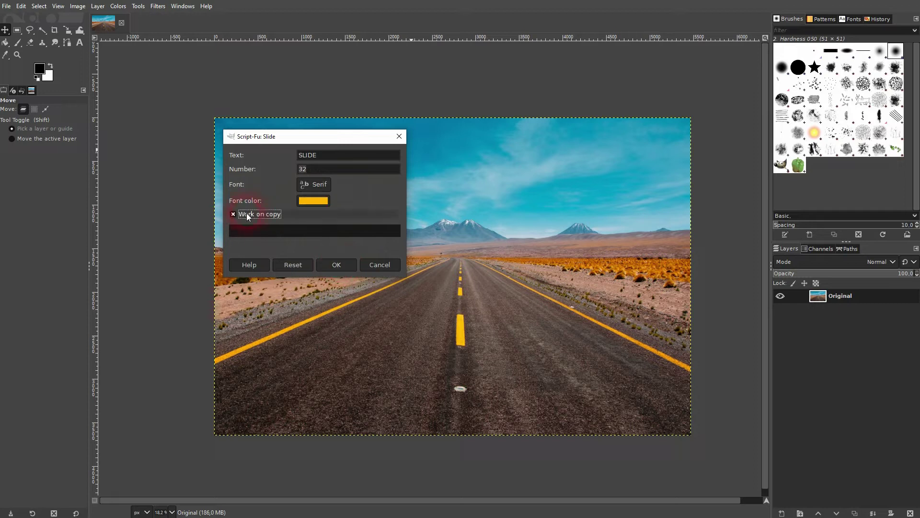
- Apply the SLIDE film frame and compare the new copy with the original photo
{"action": "left_click", "coordinate": [338, 266]}
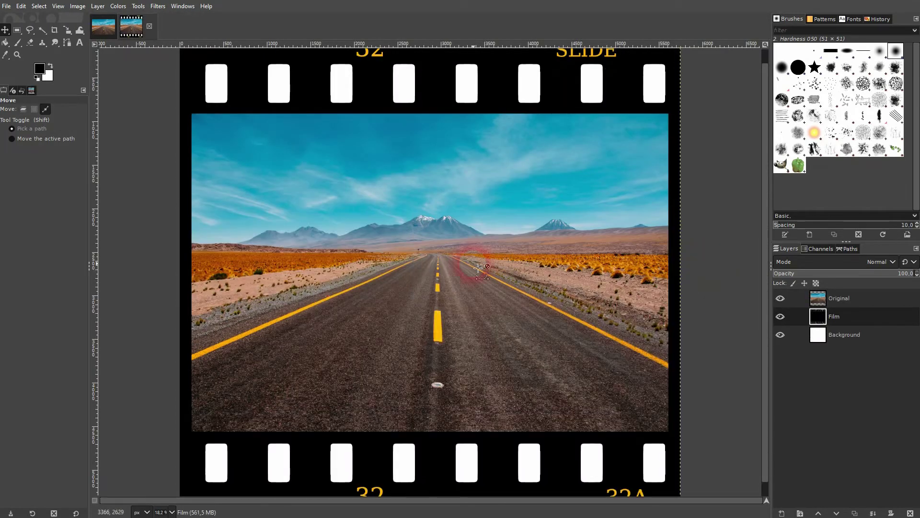
{"action": "scroll", "coordinate": [477, 262], "scroll_direction": "down", "scroll_amount": 1}
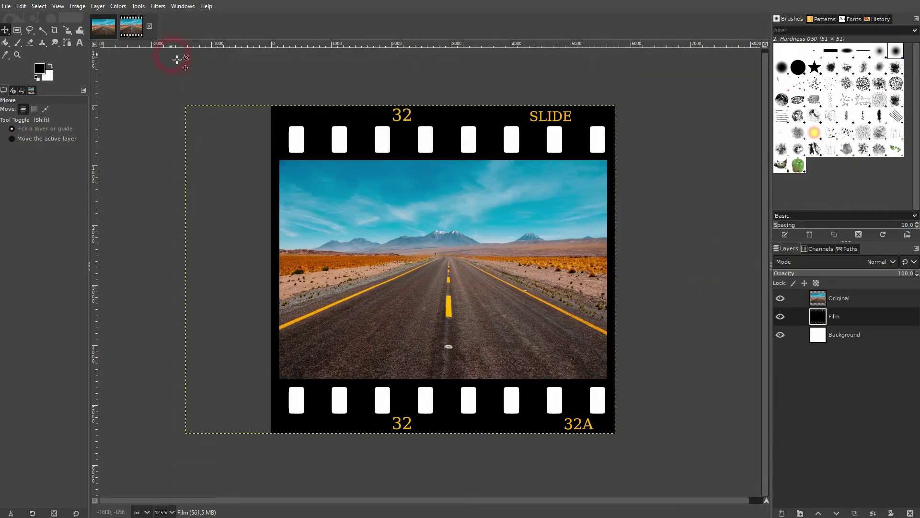
{"action": "left_click", "coordinate": [101, 27]}
{"action": "left_click", "coordinate": [143, 27]}
- Hide and re-show the Film and Background layers to inspect them
{"action": "left_click", "coordinate": [779, 317]}
{"action": "left_click", "coordinate": [780, 317]}
{"action": "left_click", "coordinate": [780, 334]}
{"action": "left_click", "coordinate": [780, 335]}
- Close the film-slide copy, discarding its unsaved changes
{"action": "left_click", "coordinate": [148, 26]}
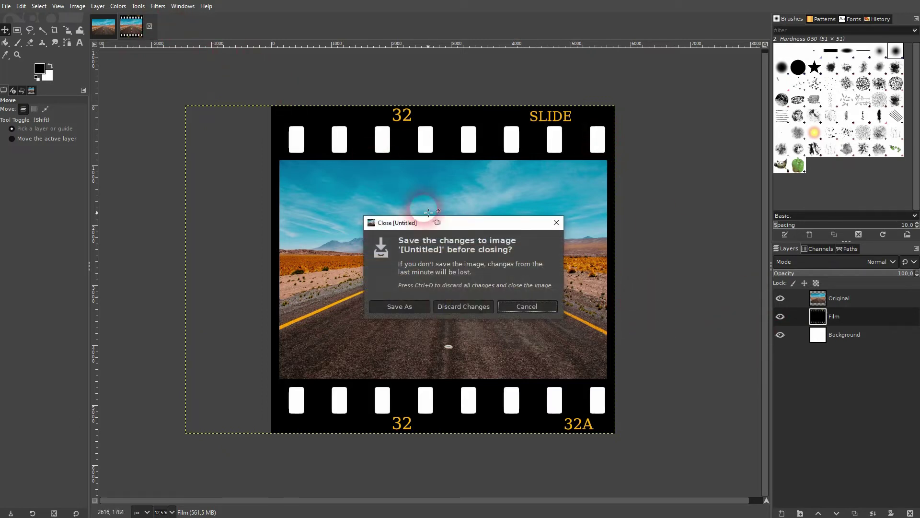
{"action": "left_click", "coordinate": [447, 314]}
{"action": "left_click", "coordinate": [158, 6]}
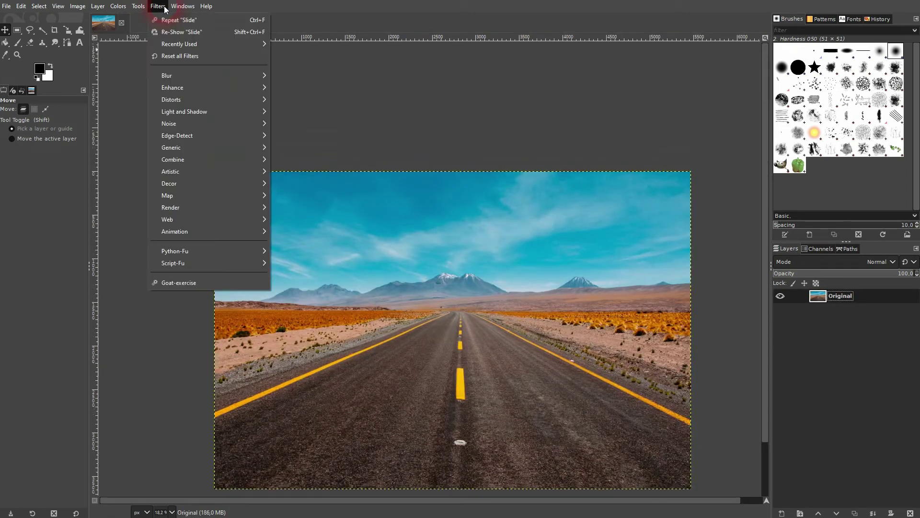
- Set the slide caption to YOUTUBE and the frame number to 64
{"action": "left_click", "coordinate": [179, 34]}
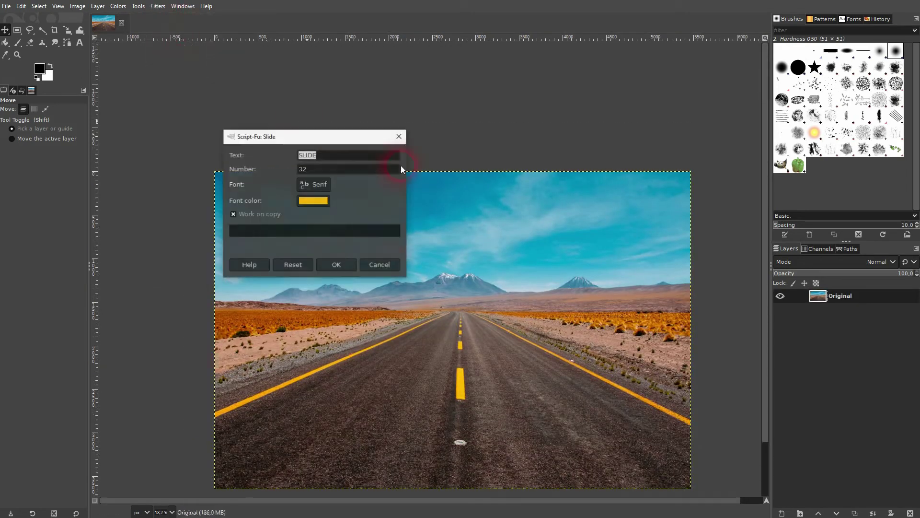
{"action": "left_click", "coordinate": [337, 159]}
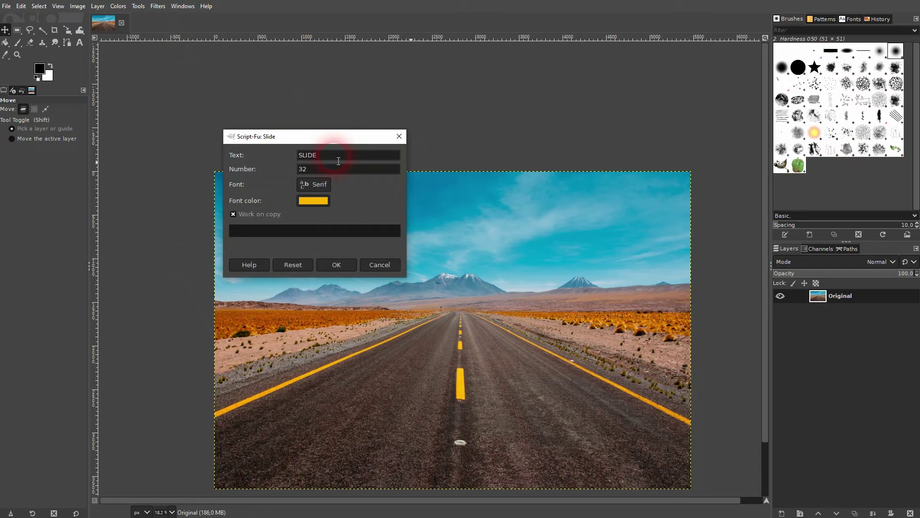
{"action": "triple_click", "coordinate": [338, 160]}
{"action": "type", "text": "YOUTUBE"}
{"action": "left_click", "coordinate": [334, 170]}
{"action": "type", "text": "64"}
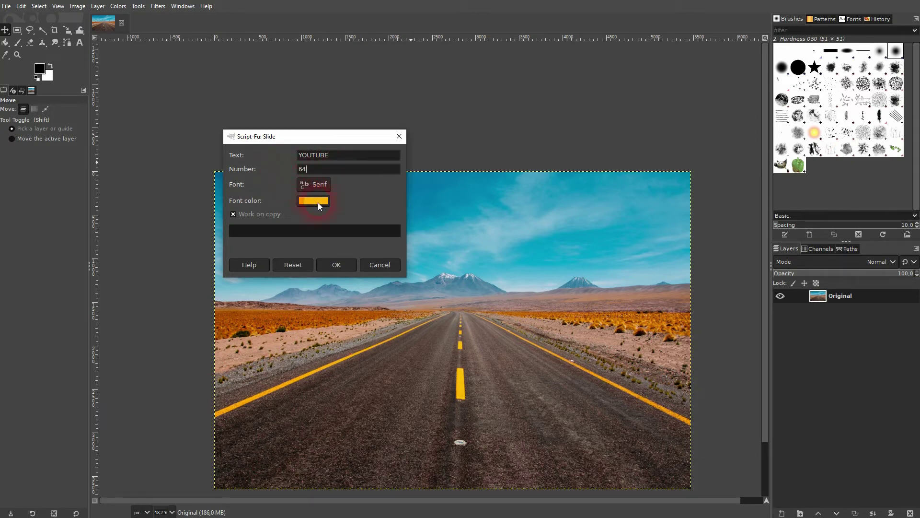
- Try red and orange caption colors on the color wheel, then cancel to keep yellow
{"action": "left_click", "coordinate": [318, 202]}
{"action": "left_click", "coordinate": [255, 166]}
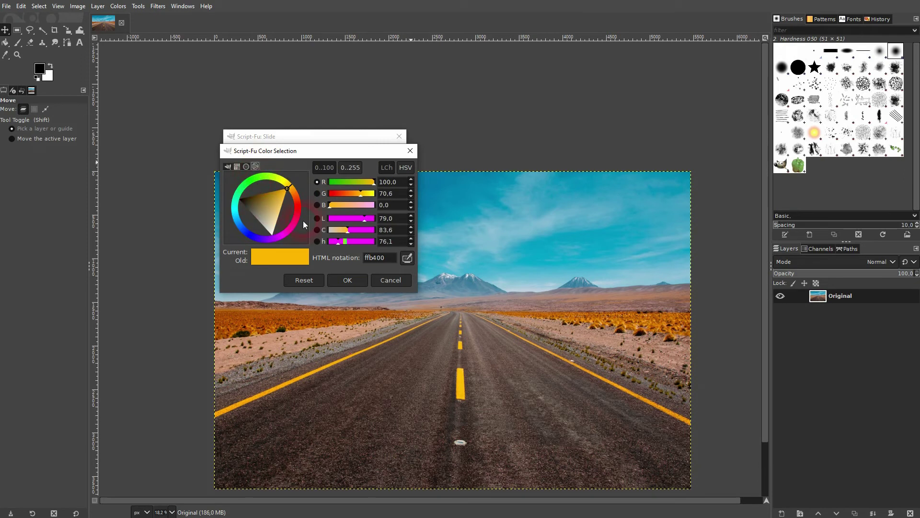
{"action": "mouse_move", "coordinate": [286, 201]}
{"action": "left_mouse_down"}
{"action": "mouse_move", "coordinate": [307, 208]}
{"action": "mouse_move", "coordinate": [306, 193]}
{"action": "left_mouse_up"}
{"action": "left_click", "coordinate": [383, 279]}
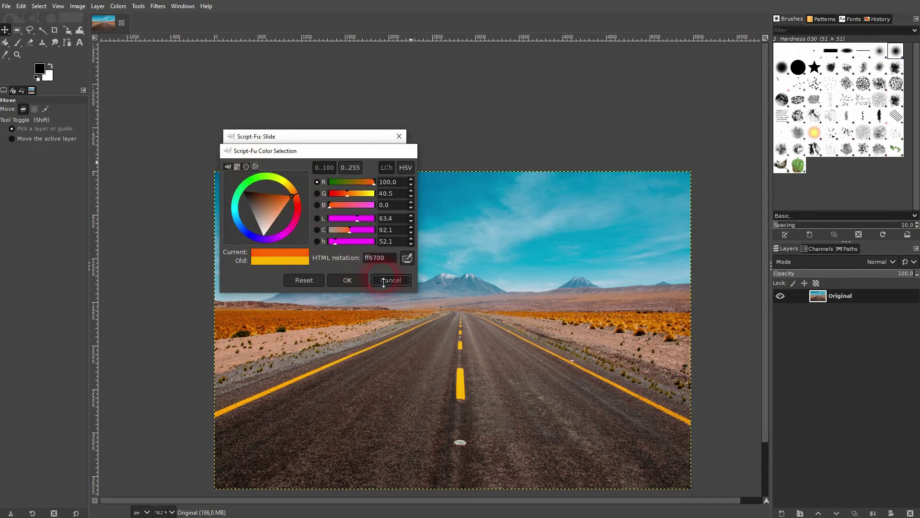
{"action": "left_click", "coordinate": [322, 210]}
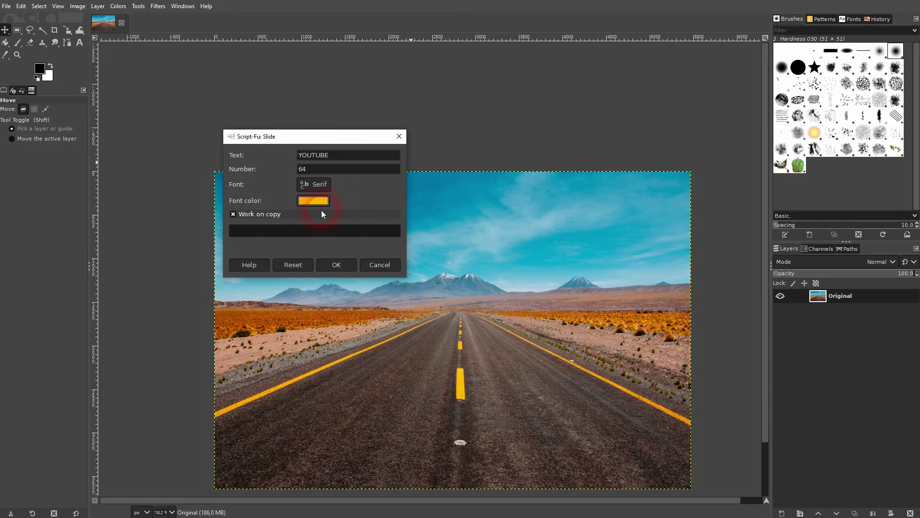
- Apply the Slide effect with caption YOUTUBE and frame number 64
{"action": "left_click", "coordinate": [337, 266]}
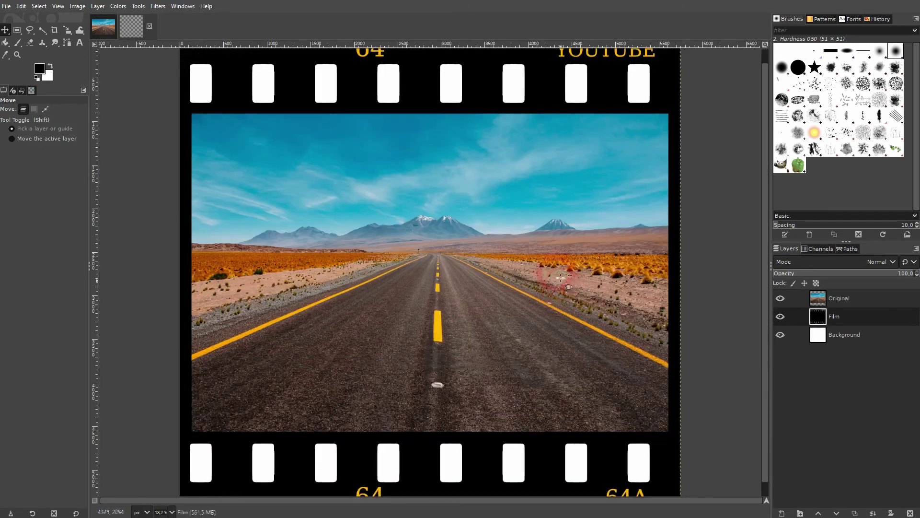
{"action": "scroll", "coordinate": [560, 277], "scroll_direction": "down", "scroll_amount": 1}
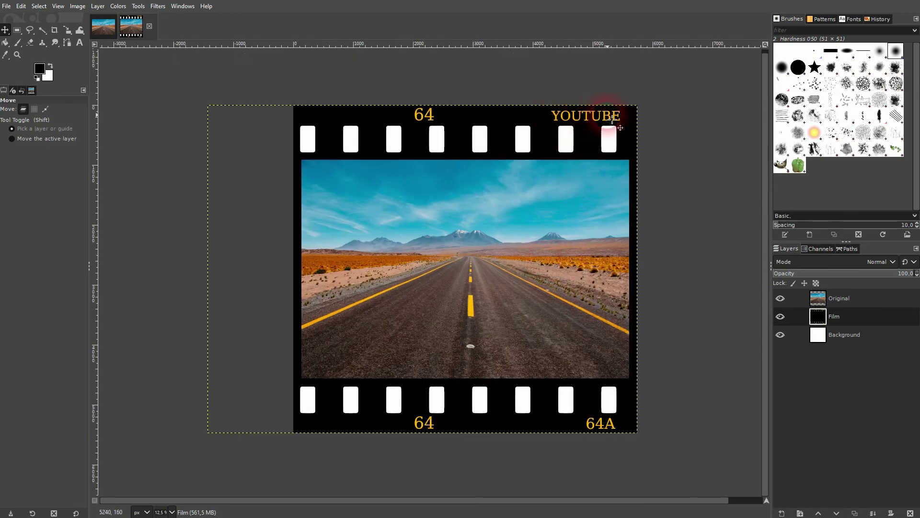